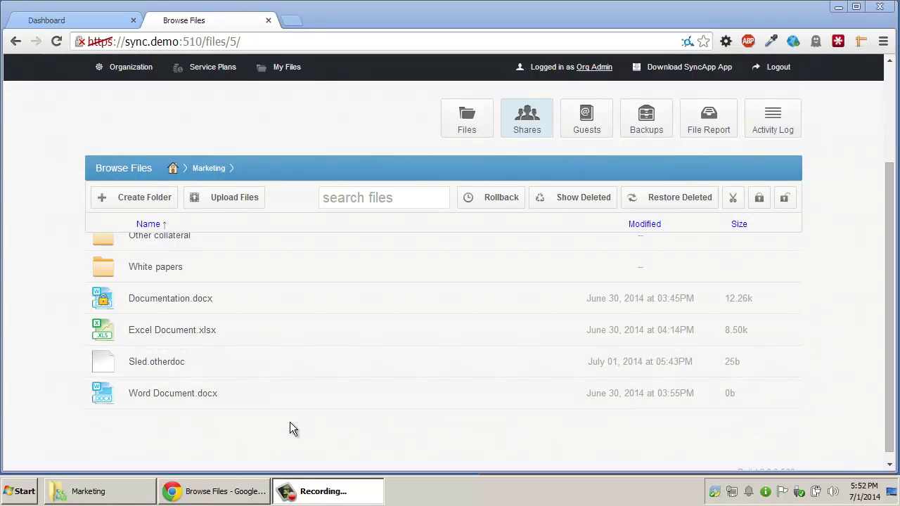
# Show the local synced Marketing folder window beside the portal's Marketing file list.
pyautogui.click(141, 491)
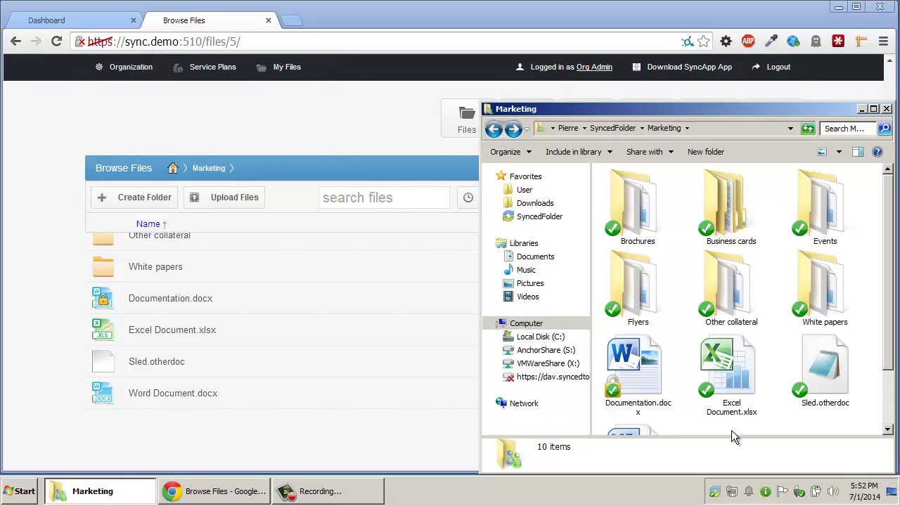
# Go up to SyncedFolder, reopen Marketing, and view Sled.otherdoc's SyncedTool Lock and Lock for options.
pyautogui.click(615, 129)
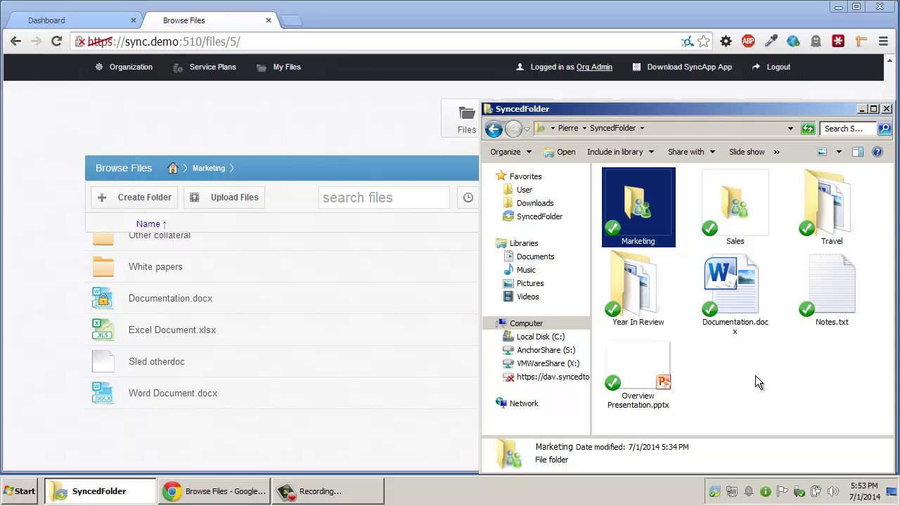
pyautogui.doubleClick(626, 232)
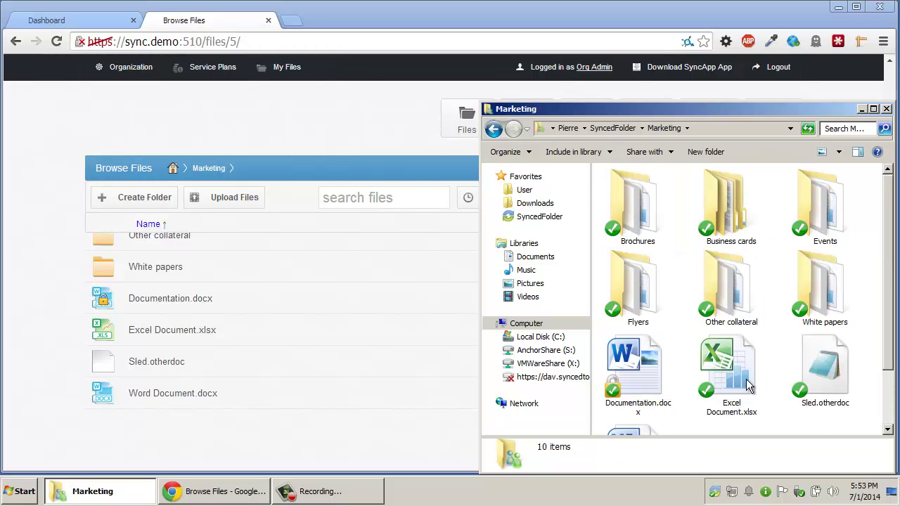
pyautogui.rightClick(821, 372)
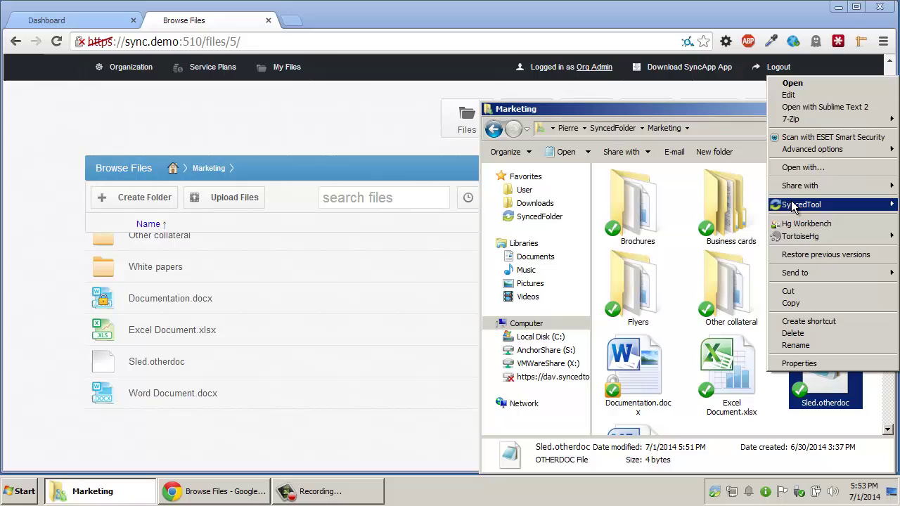
pyautogui.moveTo(802, 205)
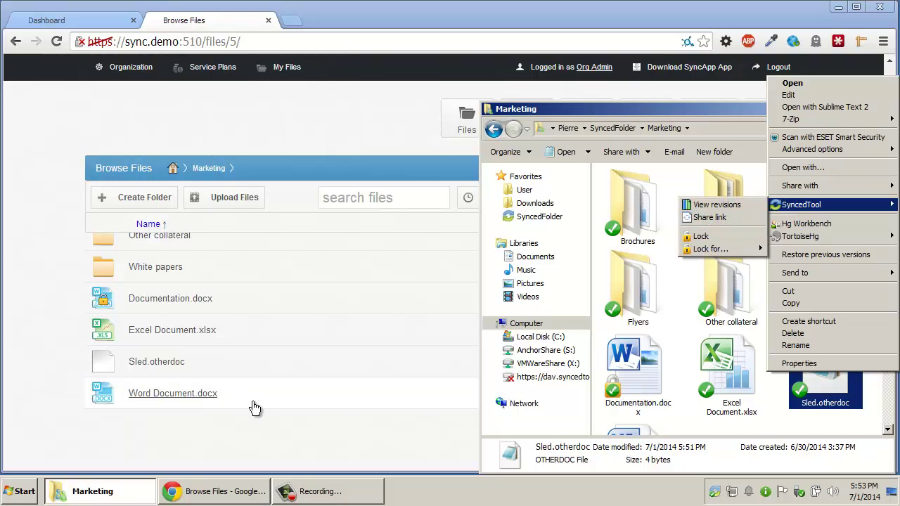
# Lock Sled.otherdoc from the portal, then view Word Document.docx and White papers actions without choosing one.
pyautogui.rightClick(195, 369)
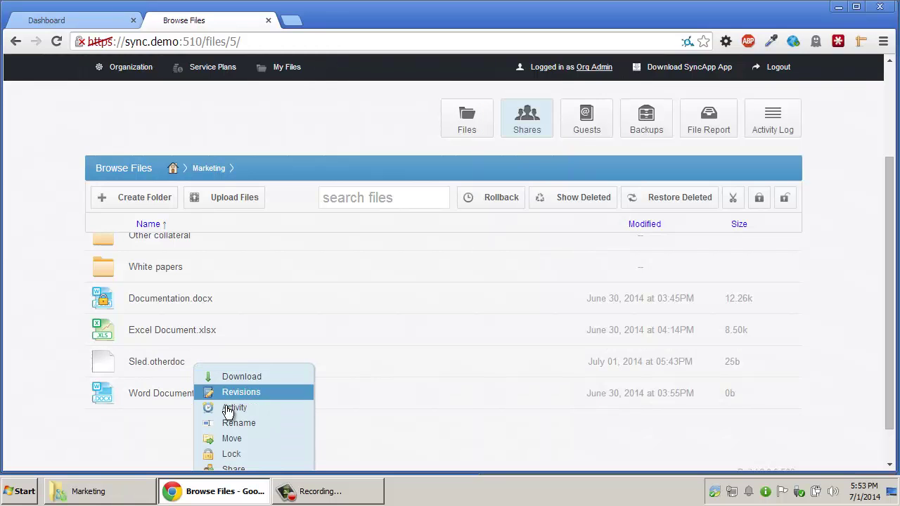
pyautogui.click(232, 453)
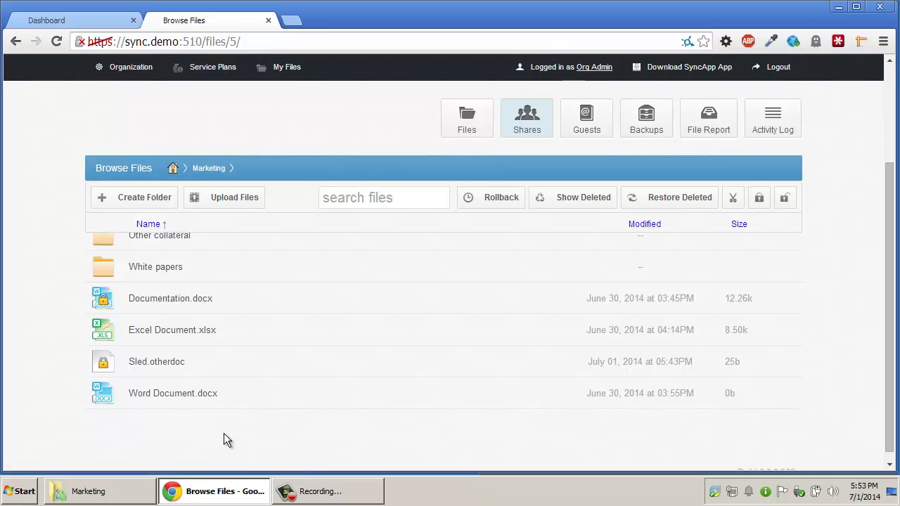
pyautogui.rightClick(228, 406)
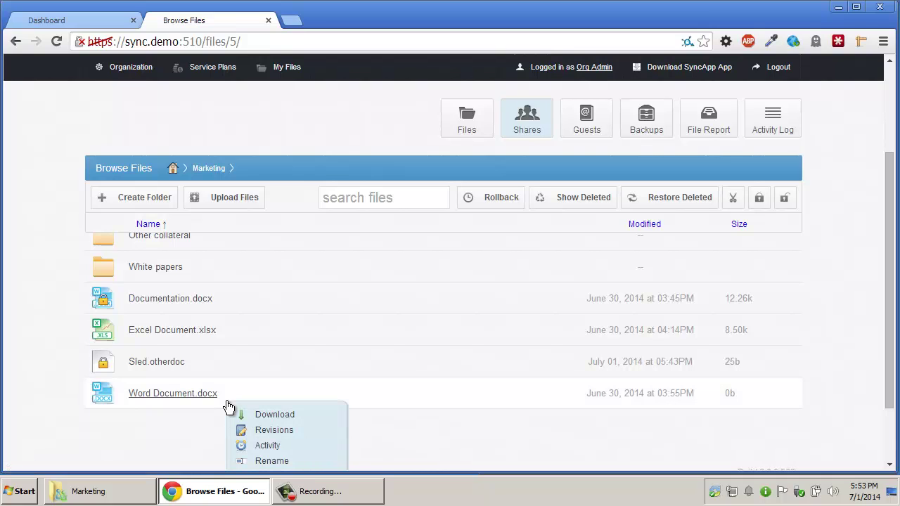
pyautogui.rightClick(225, 269)
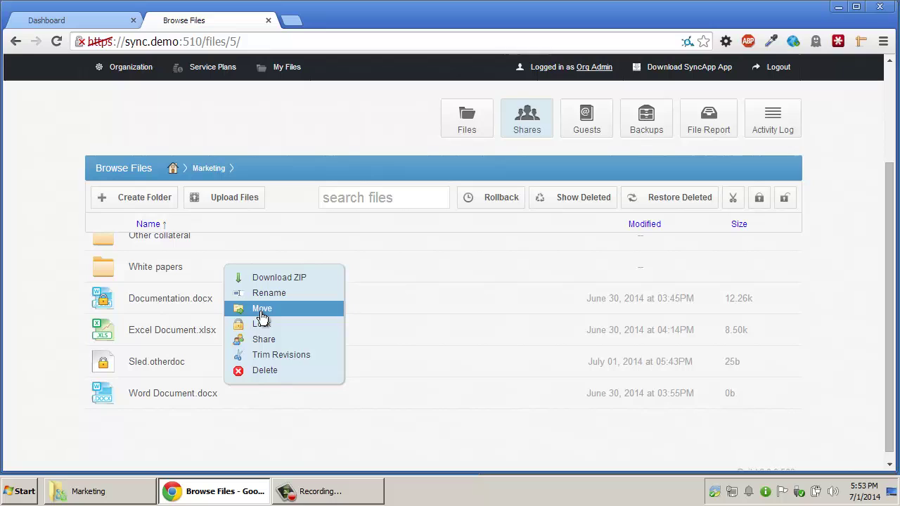
pyautogui.click(280, 426)
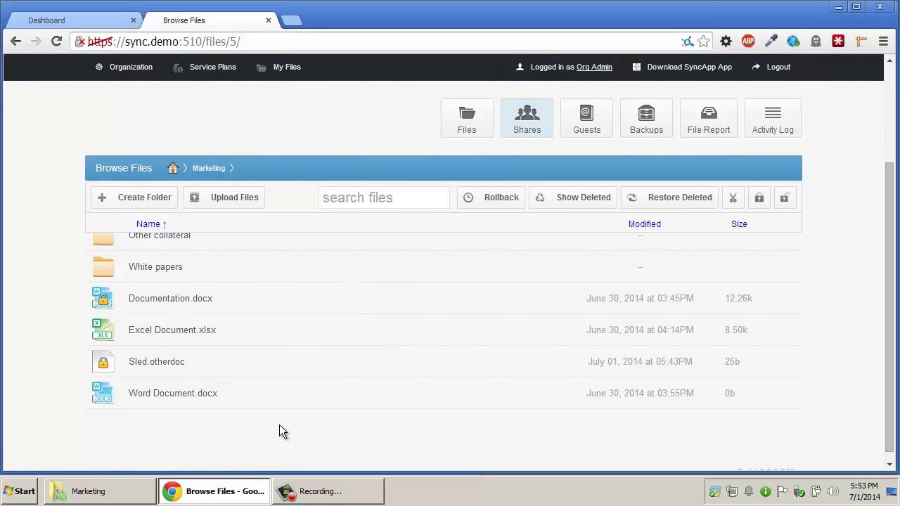
pyautogui.click(116, 488)
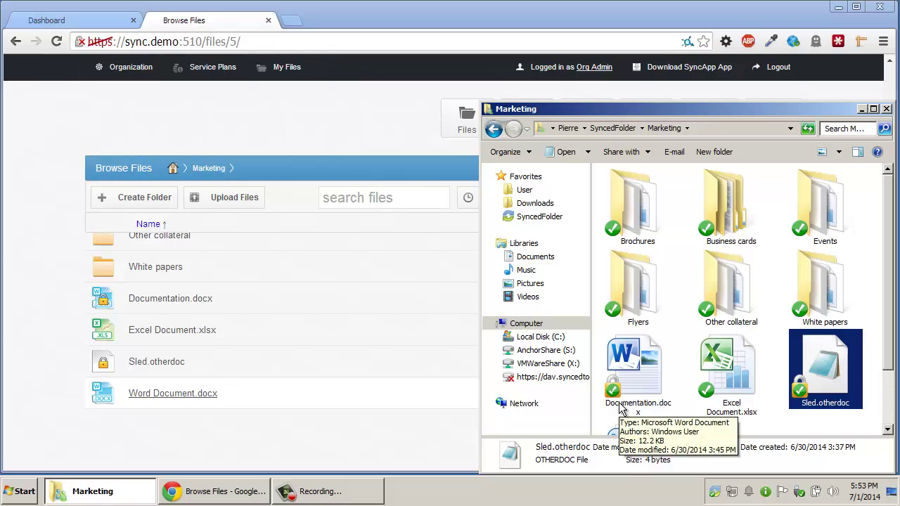
pyautogui.click(622, 410)
pyautogui.click(819, 406)
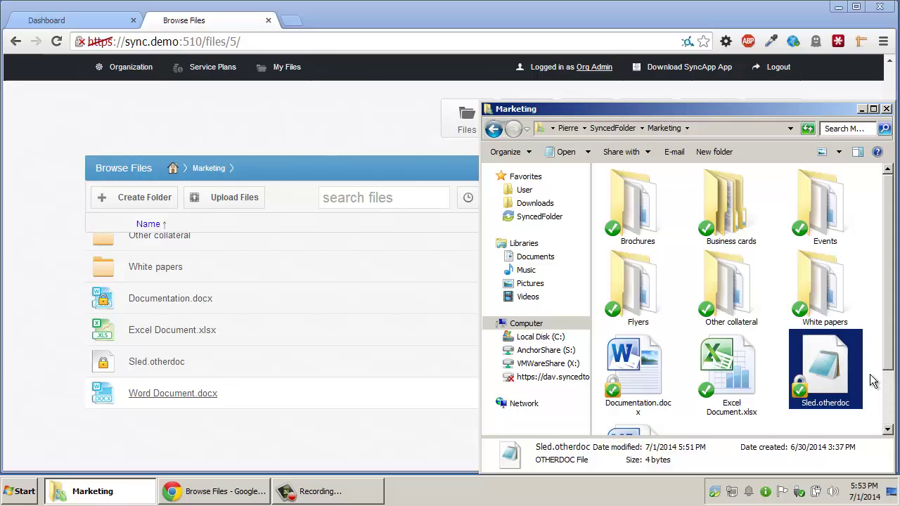
pyautogui.click(870, 380)
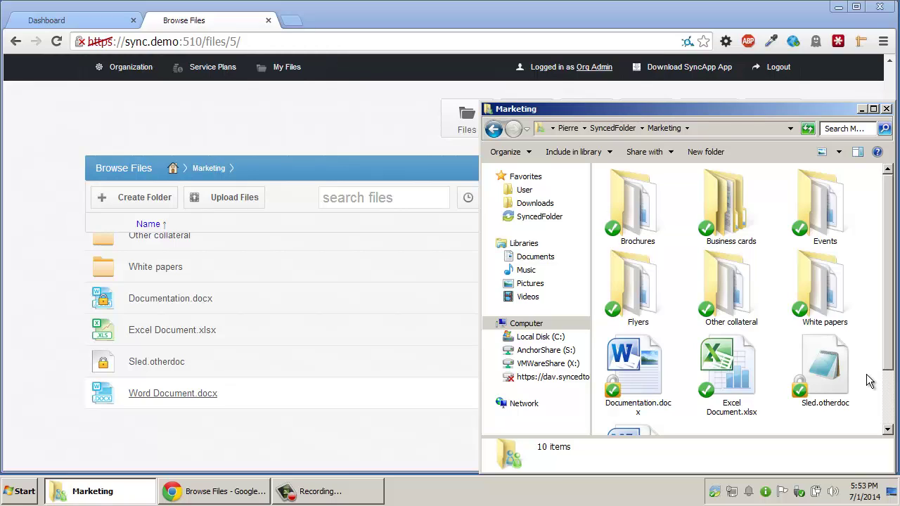
# Edit Sled.otherdoc in Notepad with a second line 'TEst', save it with Ctrl+S, and close Notepad.
pyautogui.doubleClick(825, 373)
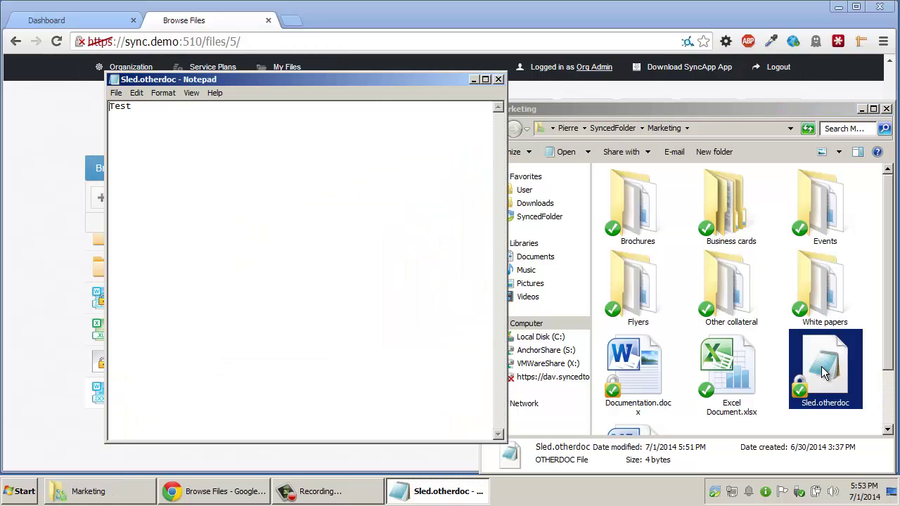
pyautogui.write('TEst')
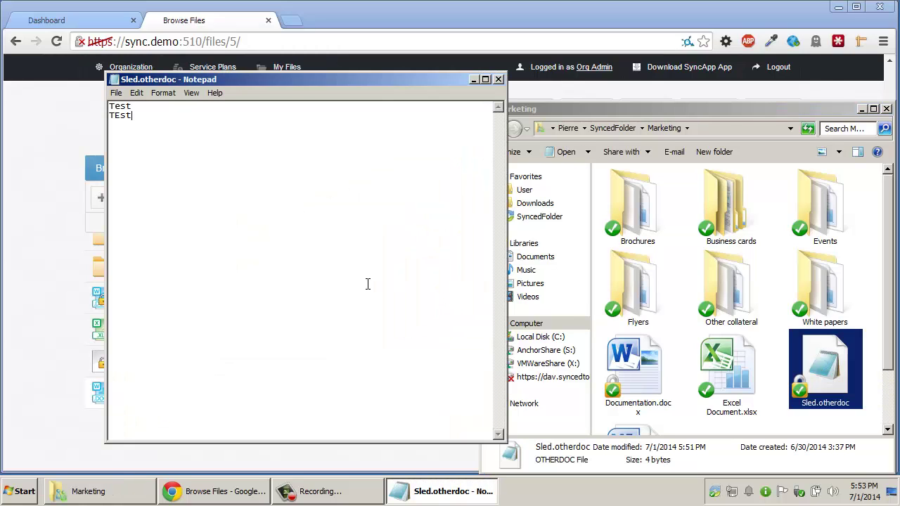
pyautogui.hotkey('ctrl', 's')
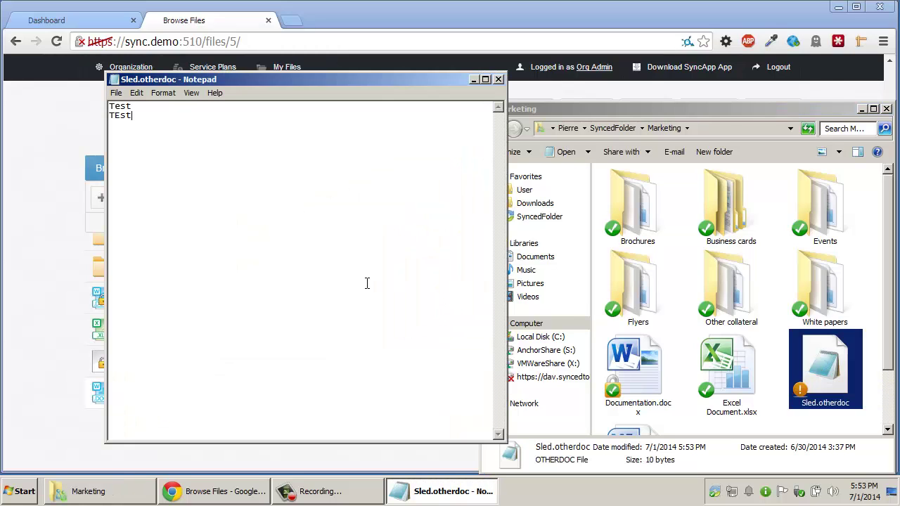
pyautogui.click(498, 79)
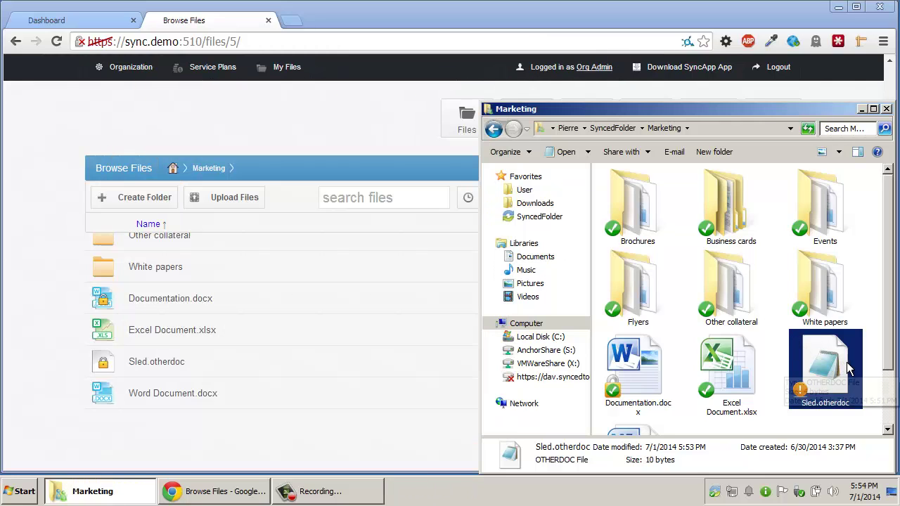
# Unlock Sled.otherdoc from its portal context menu and return to the Marketing folder to check it.
pyautogui.click(794, 415)
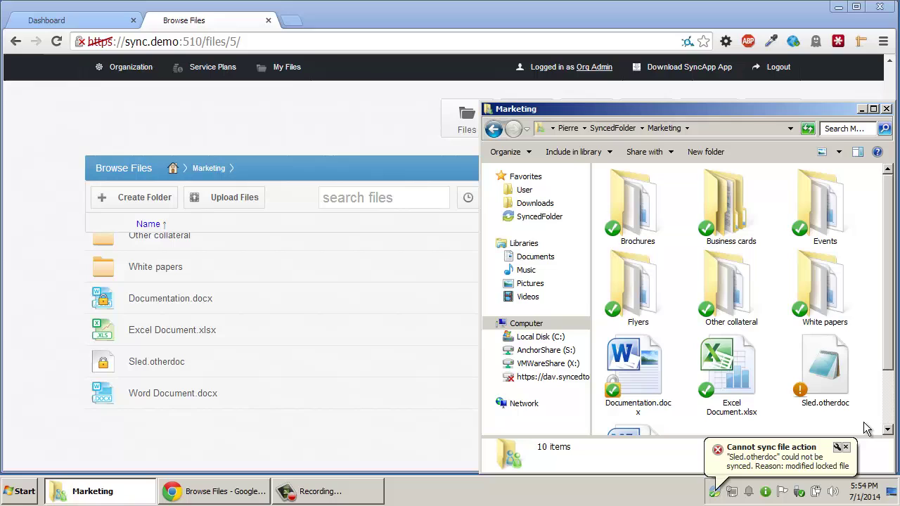
pyautogui.rightClick(211, 369)
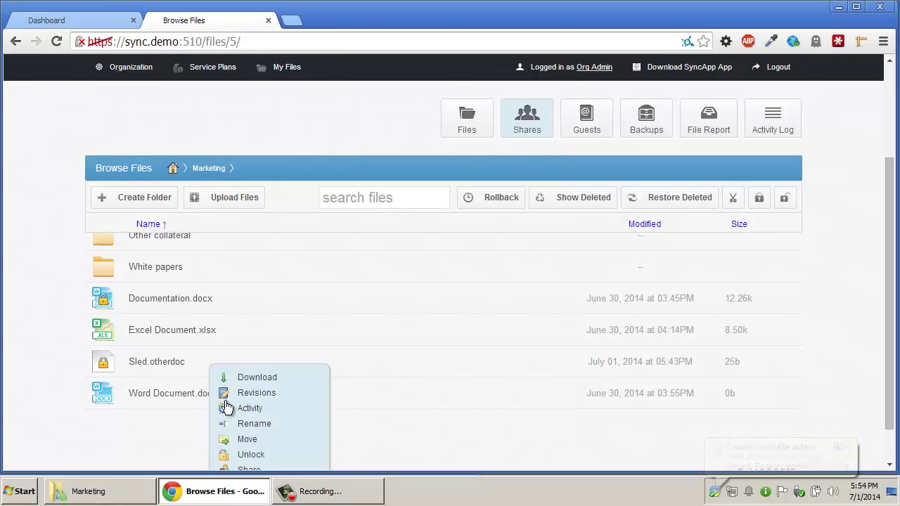
pyautogui.click(248, 454)
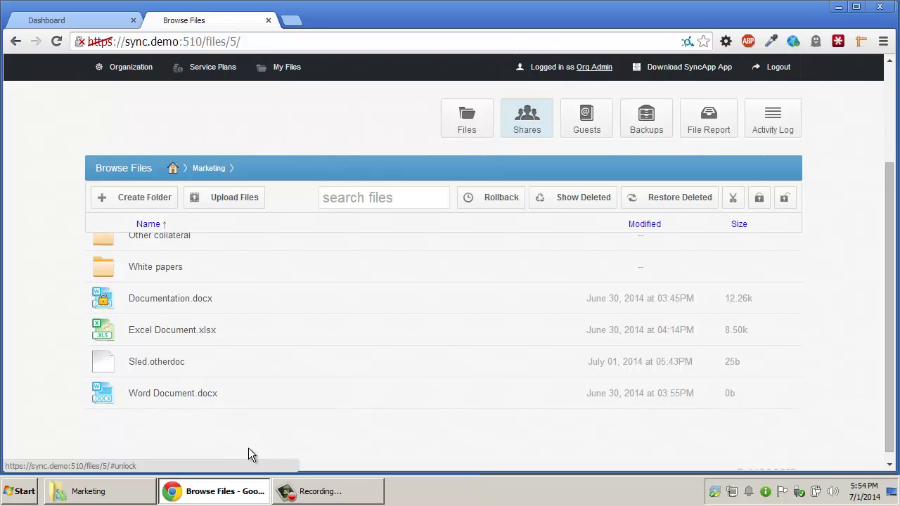
pyautogui.click(88, 492)
pyautogui.click(836, 385)
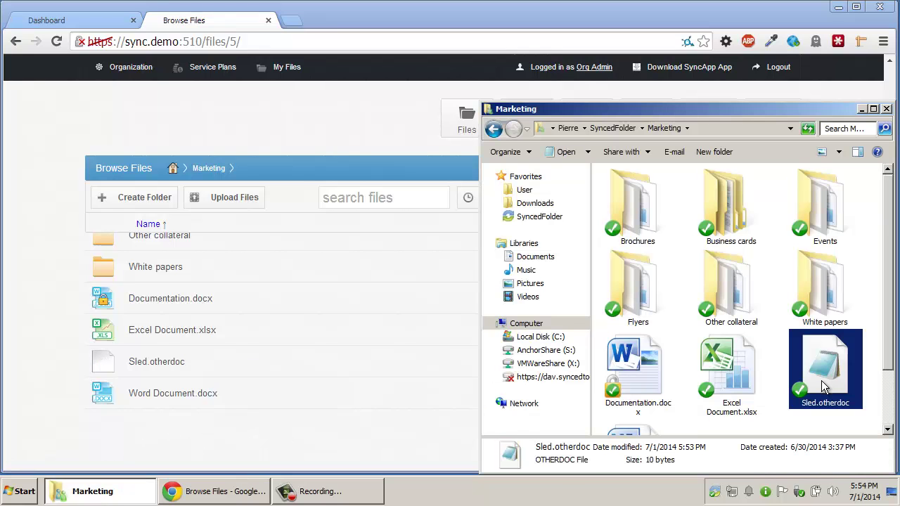
pyautogui.click(872, 385)
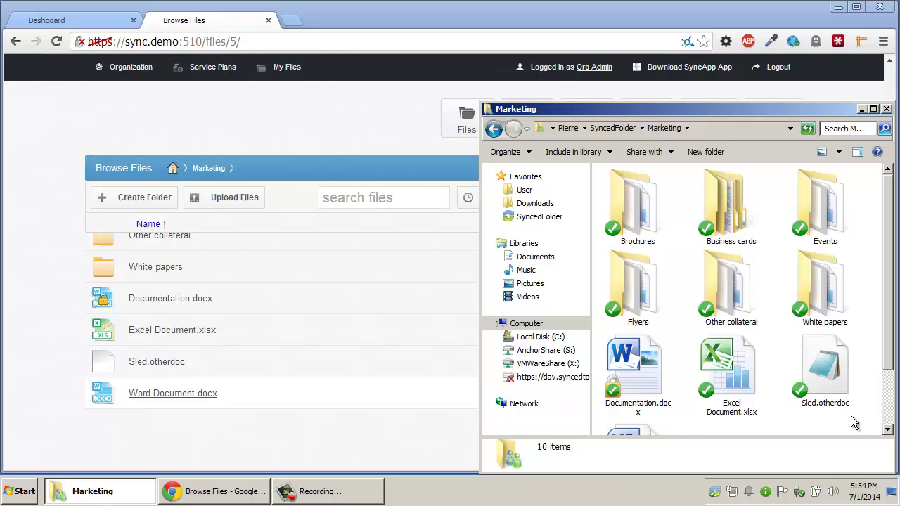
pyautogui.click(837, 394)
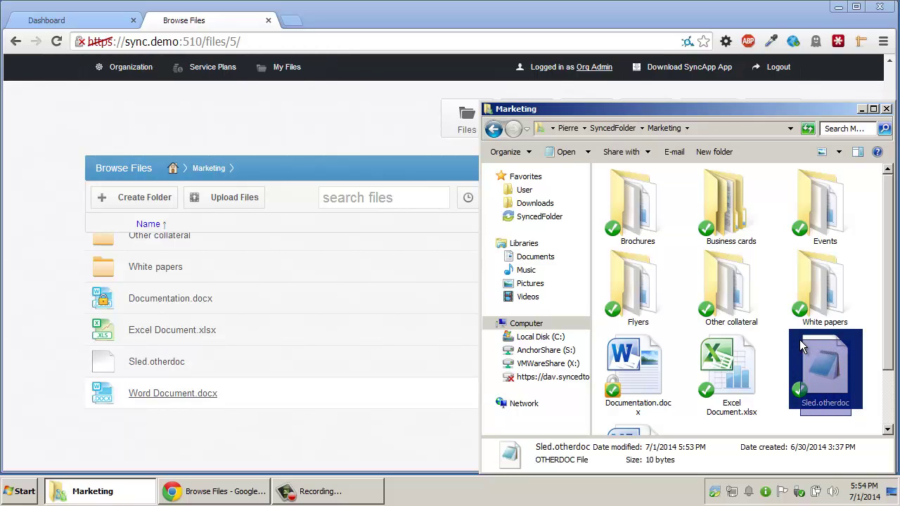
pyautogui.click(813, 430)
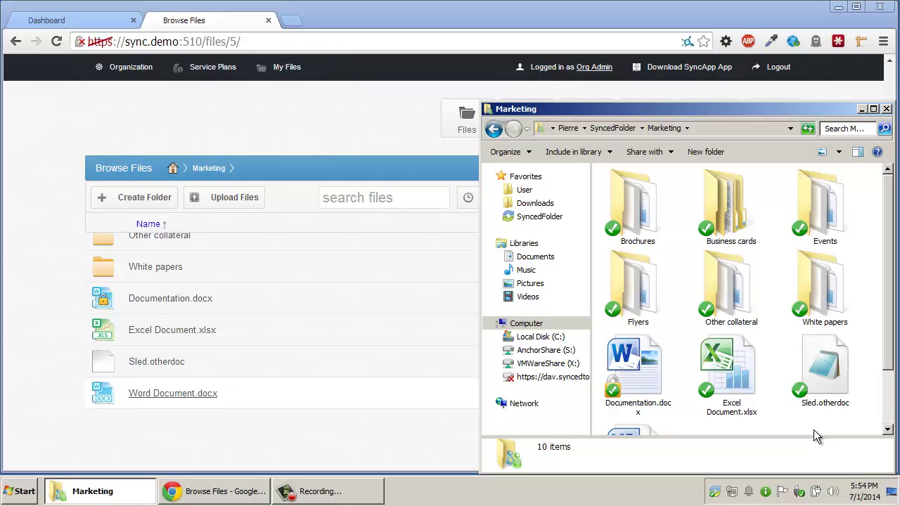
pyautogui.rightClick(821, 387)
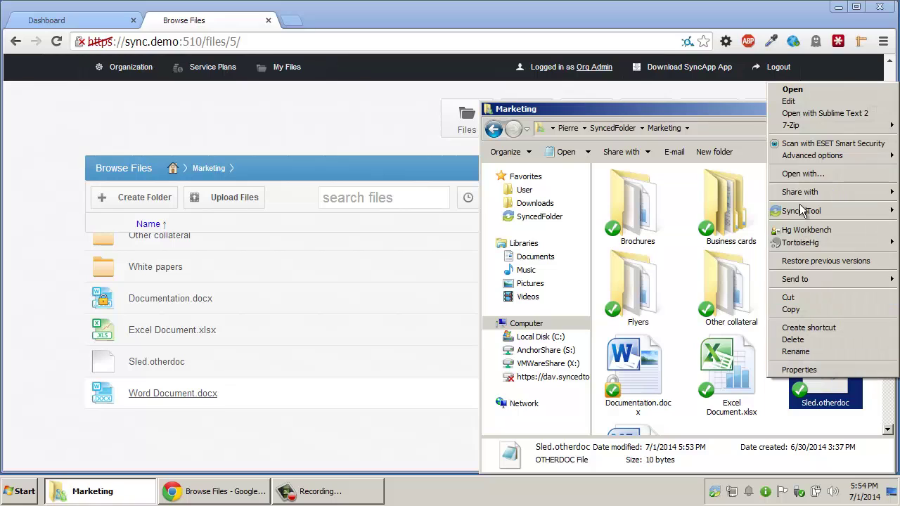
pyautogui.moveTo(795, 210)
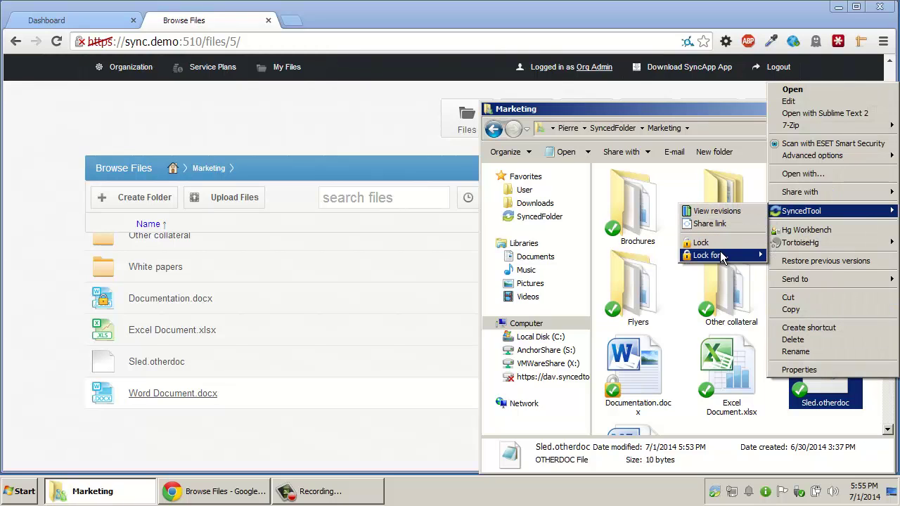
pyautogui.moveTo(746, 256)
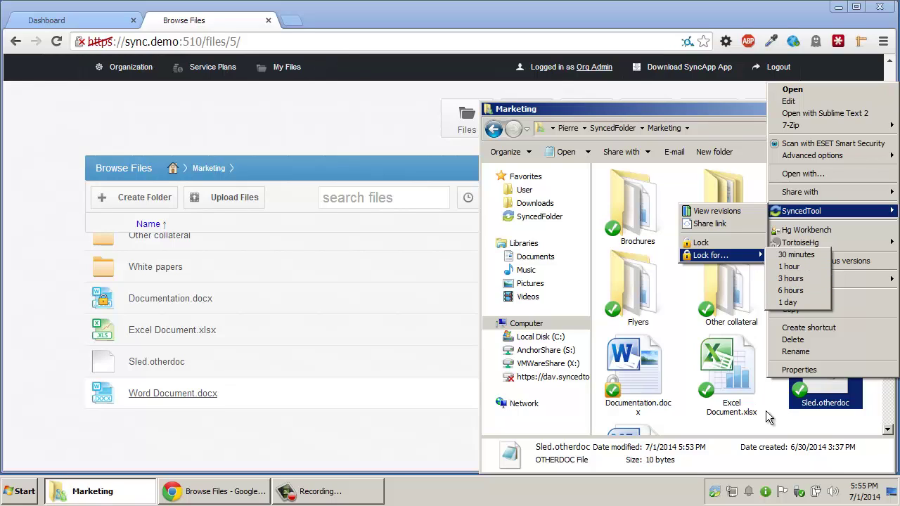
pyautogui.click(816, 424)
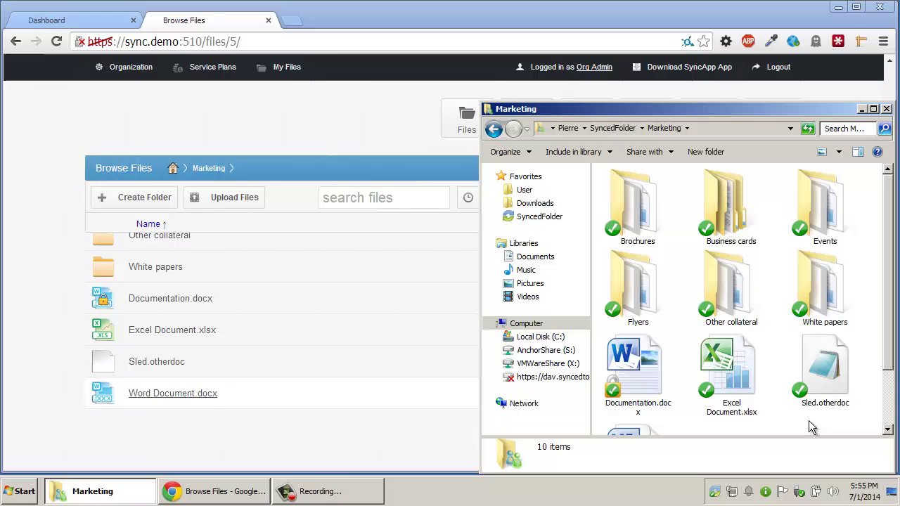
# Open the organization Policies from the portal Dashboard settings and highlight the lock-enforced extensions (.doc, .docx, .xls…).
pyautogui.click(83, 31)
pyautogui.click(81, 25)
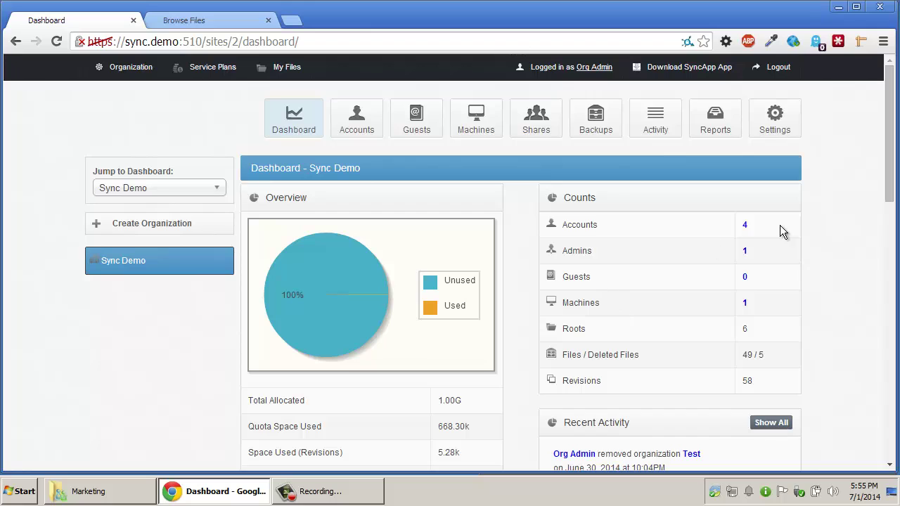
pyautogui.click(778, 133)
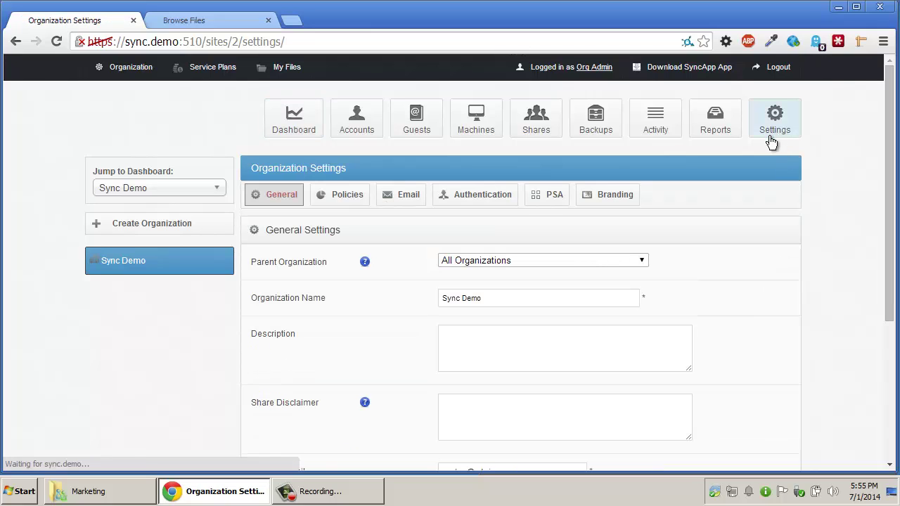
pyautogui.click(316, 201)
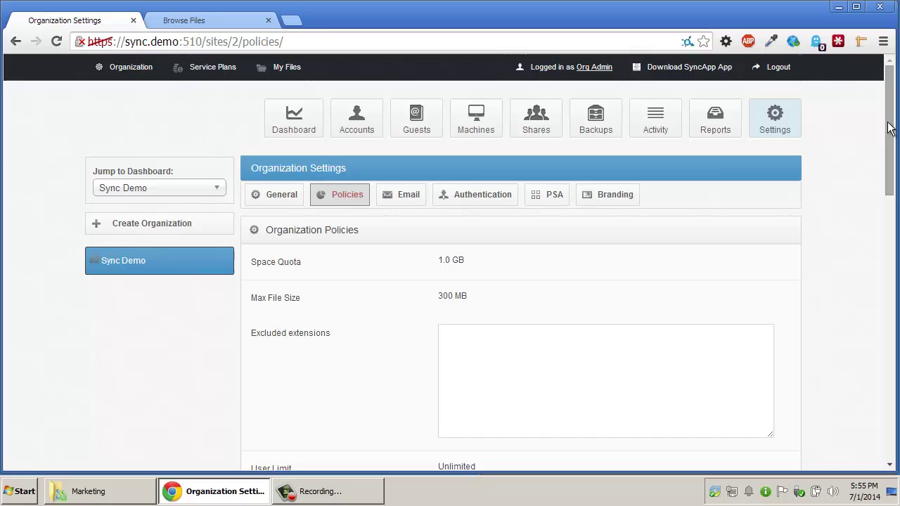
pyautogui.moveTo(886, 153); pyautogui.dragTo(887, 225)
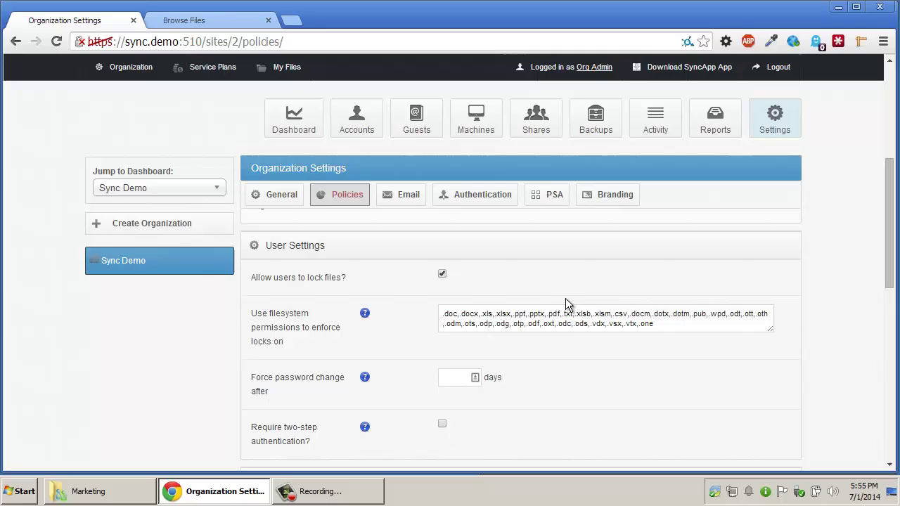
pyautogui.moveTo(674, 328); pyautogui.dragTo(460, 287)
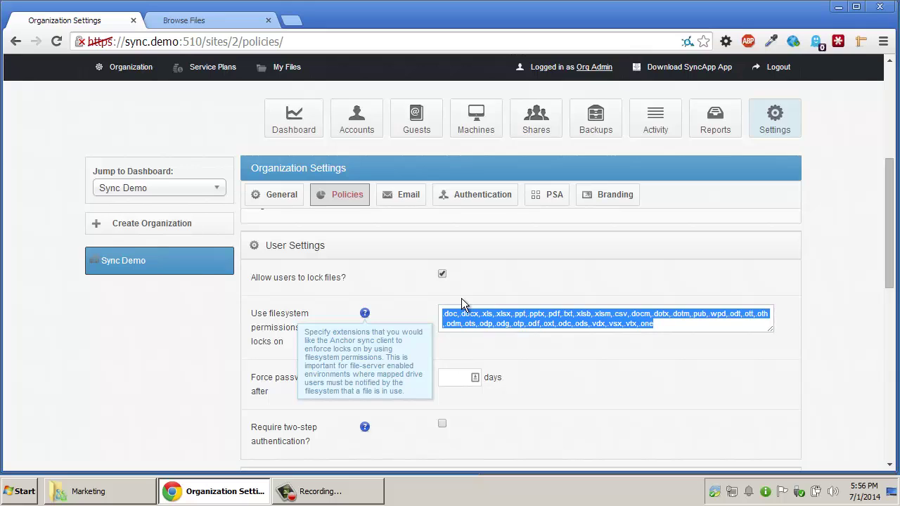
pyautogui.click(135, 490)
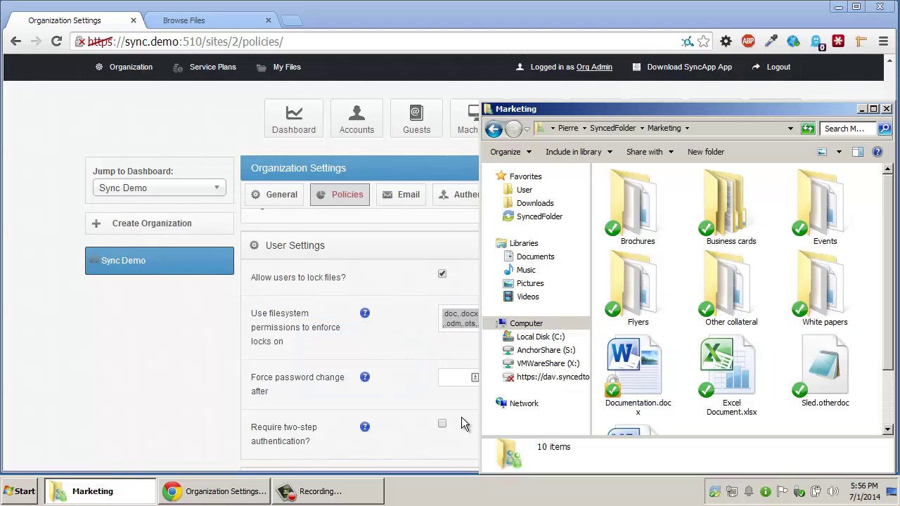
pyautogui.click(650, 381)
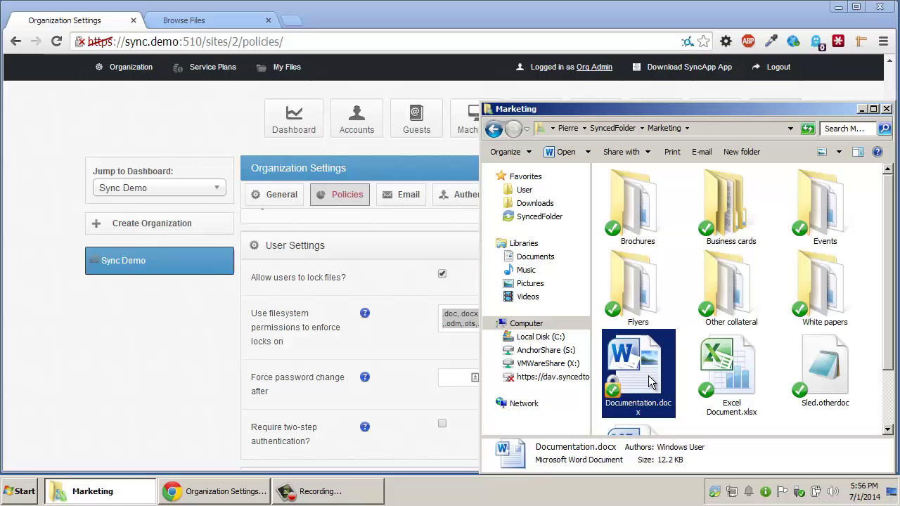
pyautogui.click(407, 343)
pyautogui.click(667, 330)
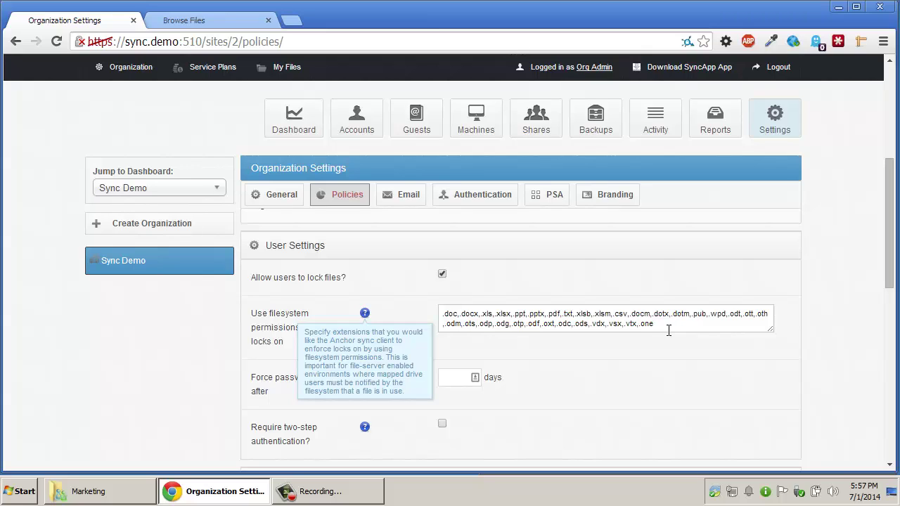
# Edit the Marketing team share under Shares to show Auto Lock Word/Excel Files enabled.
pyautogui.click(541, 130)
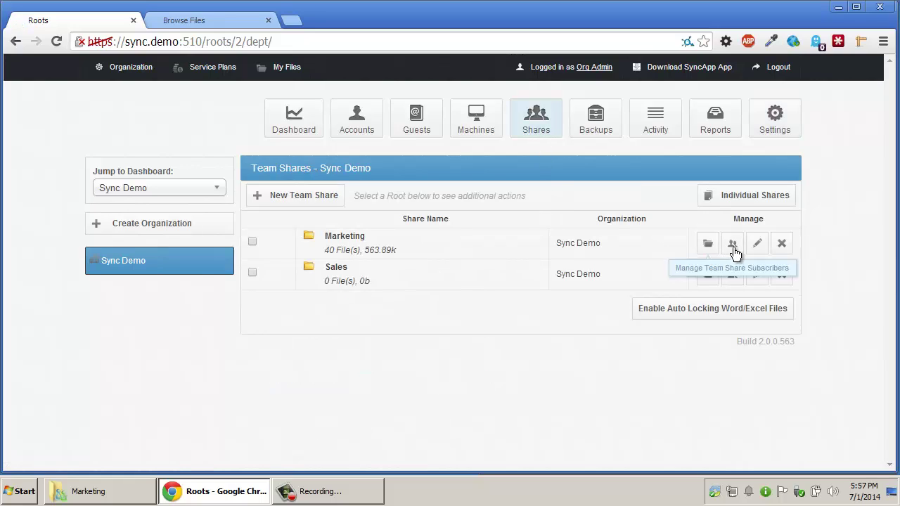
pyautogui.click(757, 246)
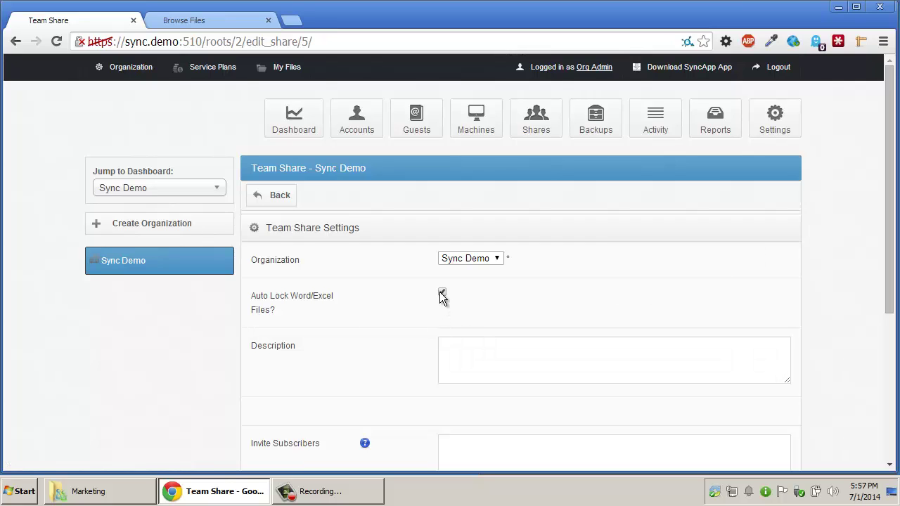
pyautogui.click(141, 490)
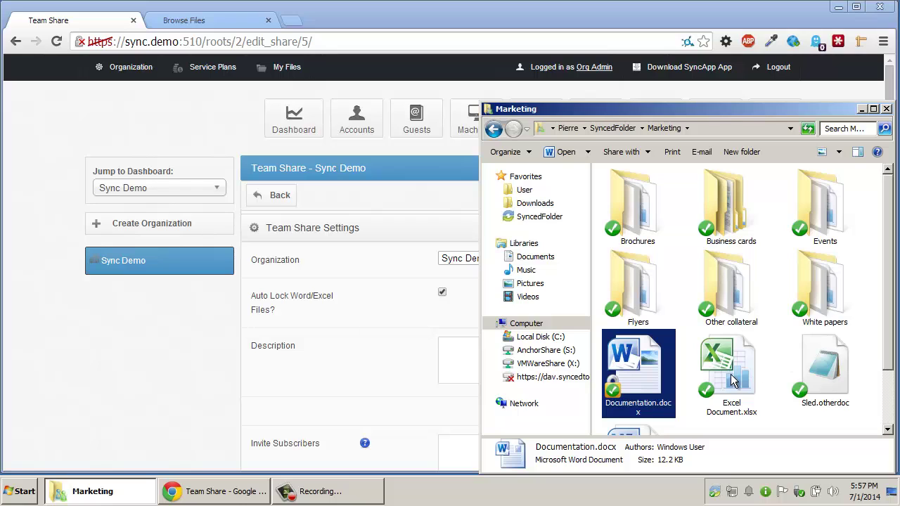
# Open Word Document.docx from the Marketing folder, bringing up the SyncedTool 'Lock this file?' prompt.
pyautogui.doubleClick(632, 433)
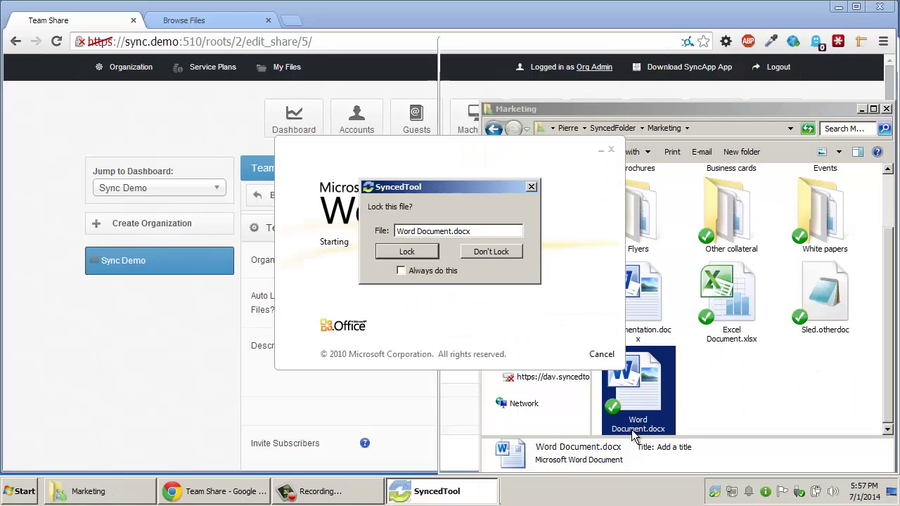